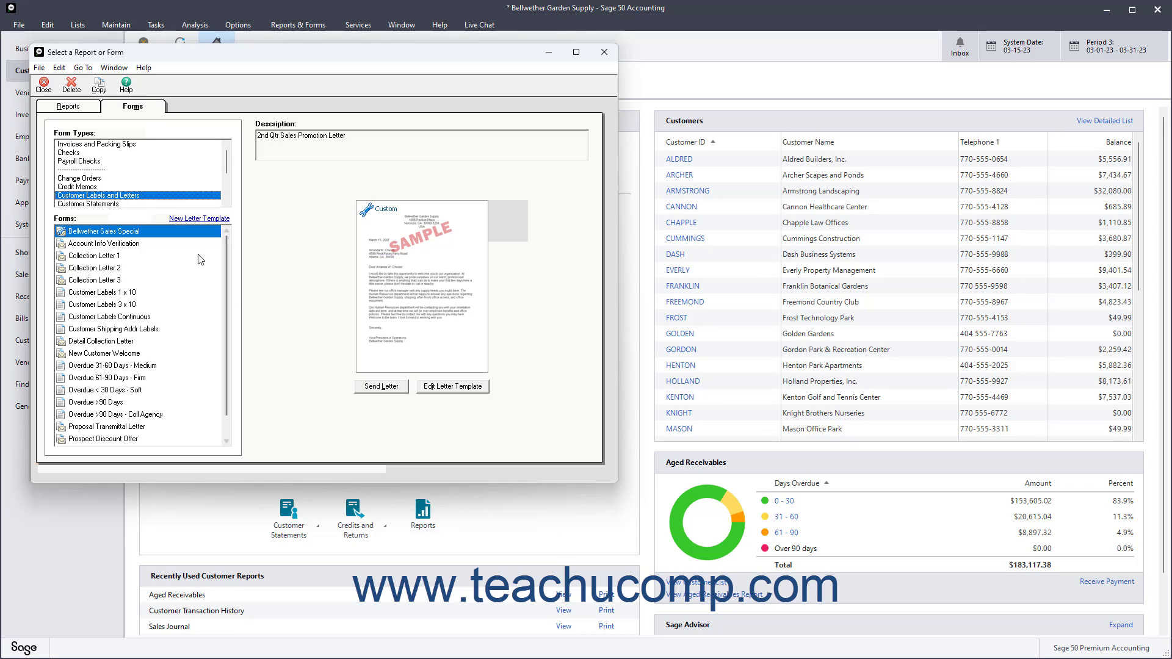
View the Customer Labels and Letters forms, comparing Overdue 31-60 Days - Medium with Bellwether Sales Special.
left_click(140, 109)
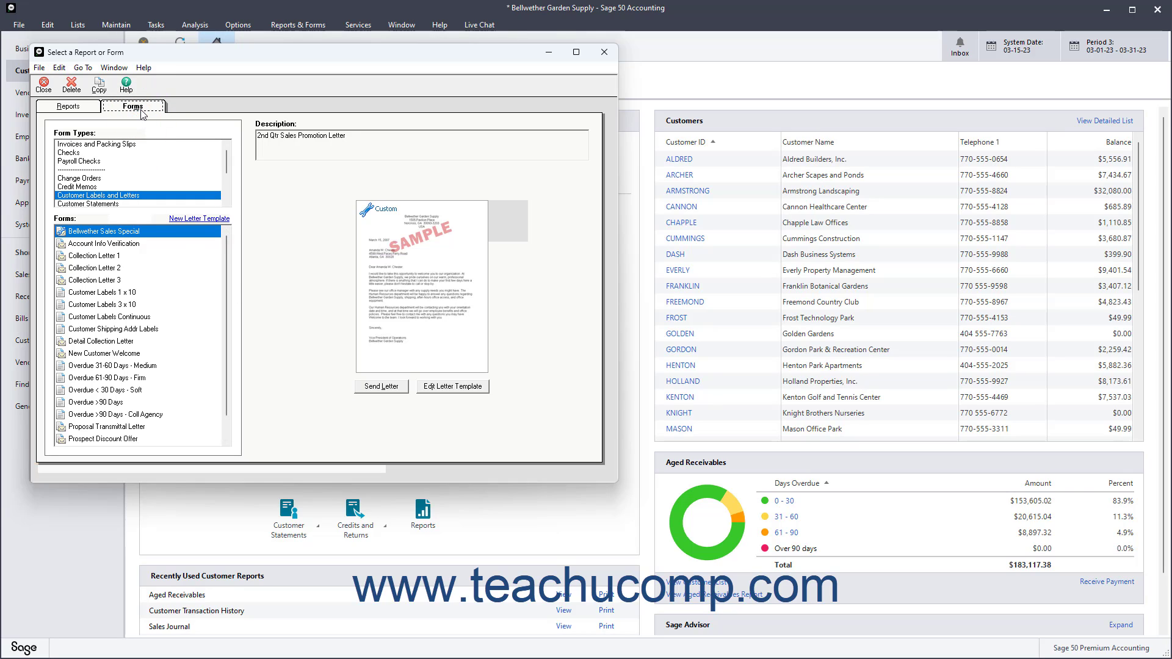
left_click(111, 197)
left_click(90, 223)
left_click(114, 367)
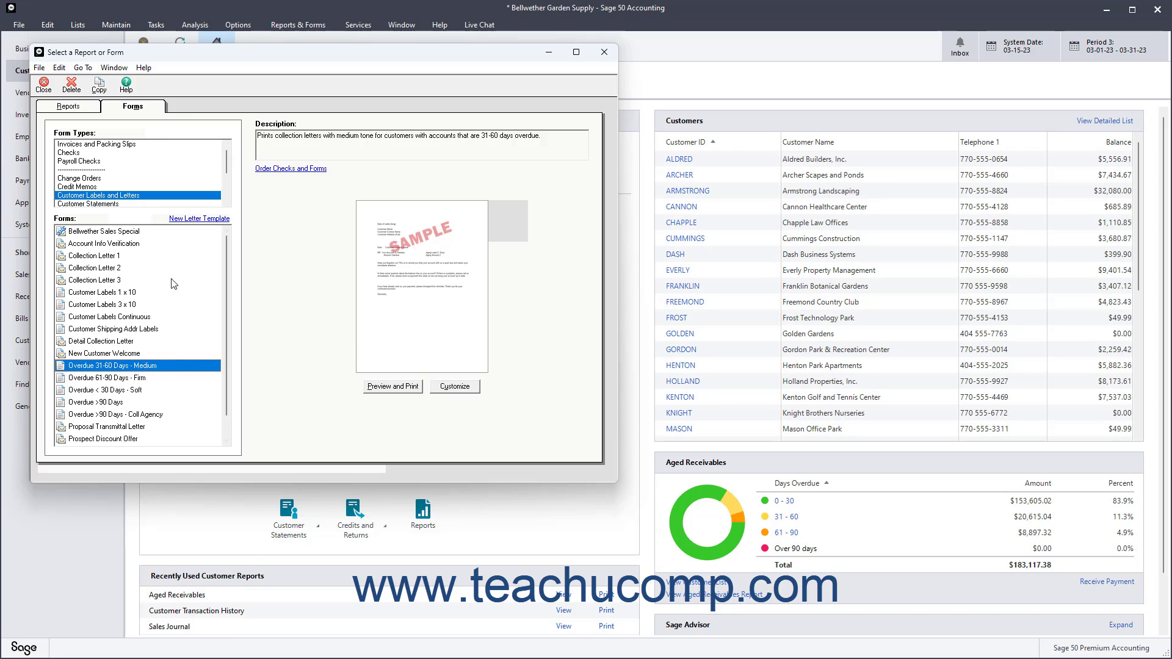
left_click(143, 234)
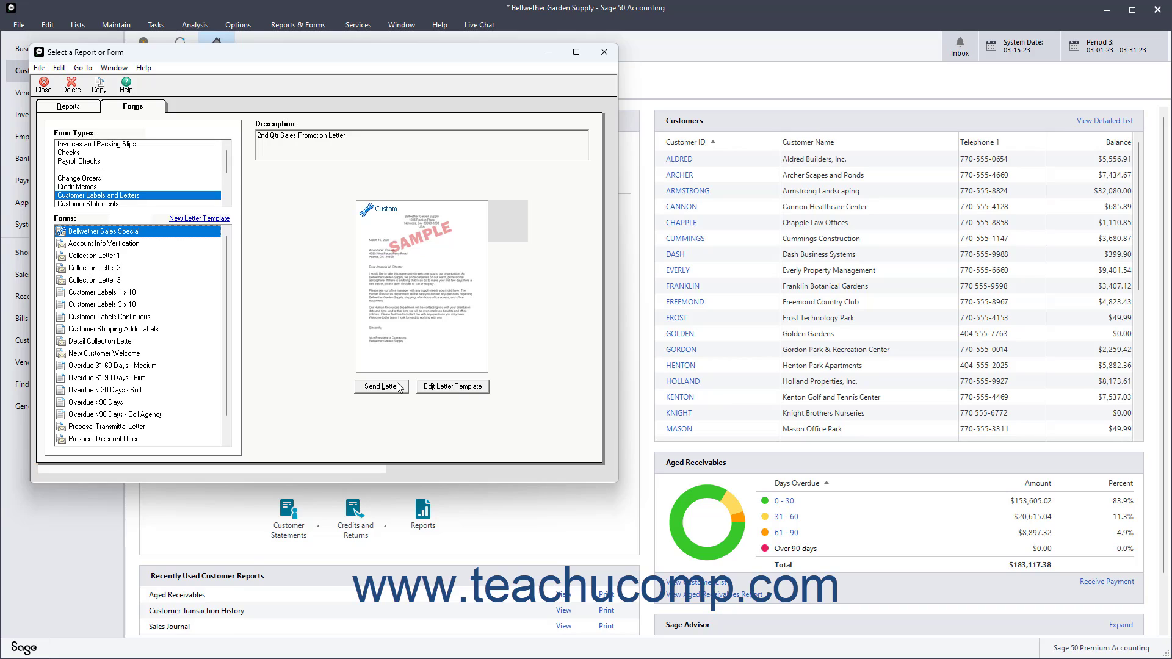
View the design of the Overdue 31-60 Days - Medium form in the customization window and close it.
left_click(154, 366)
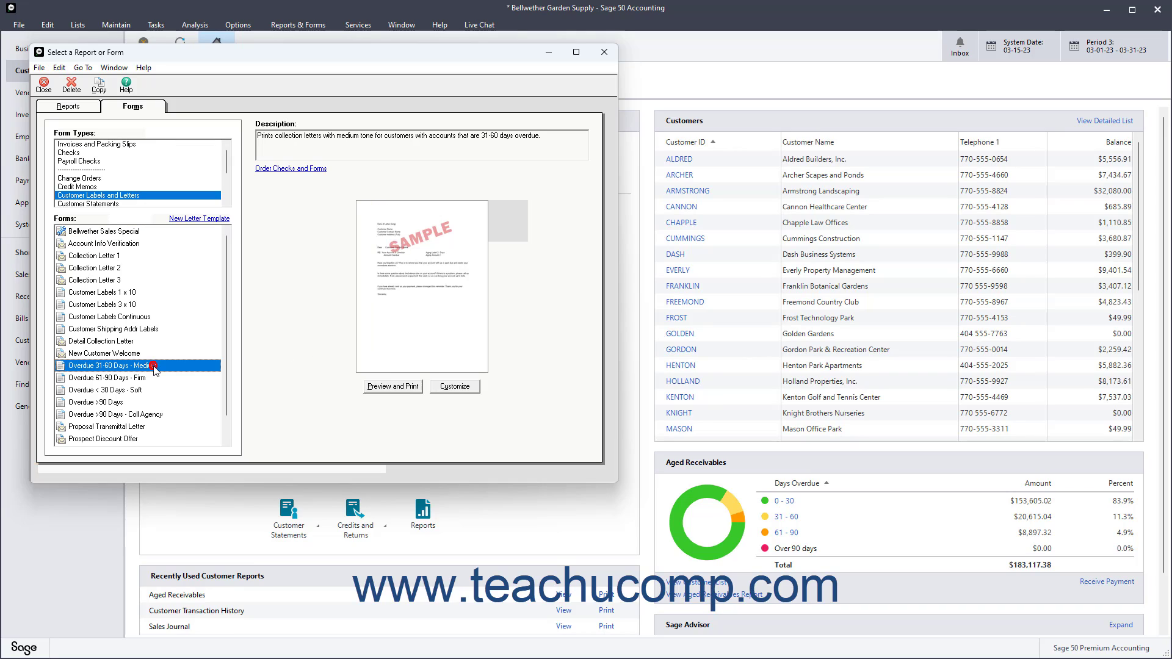
left_click(443, 392)
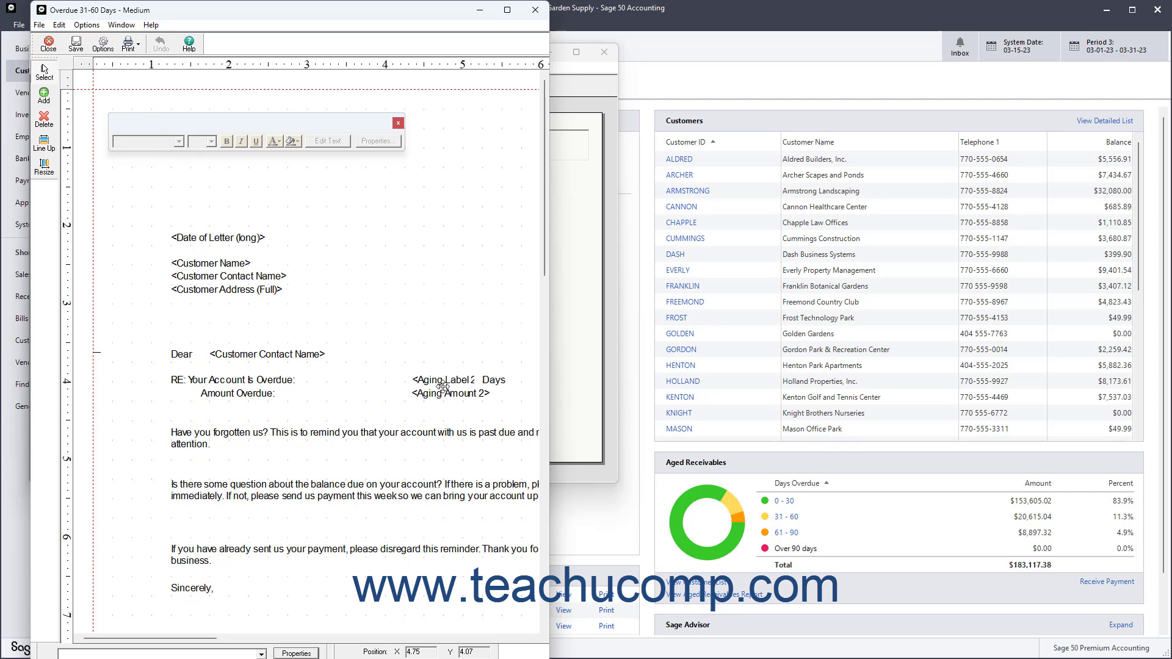
left_click(58, 49)
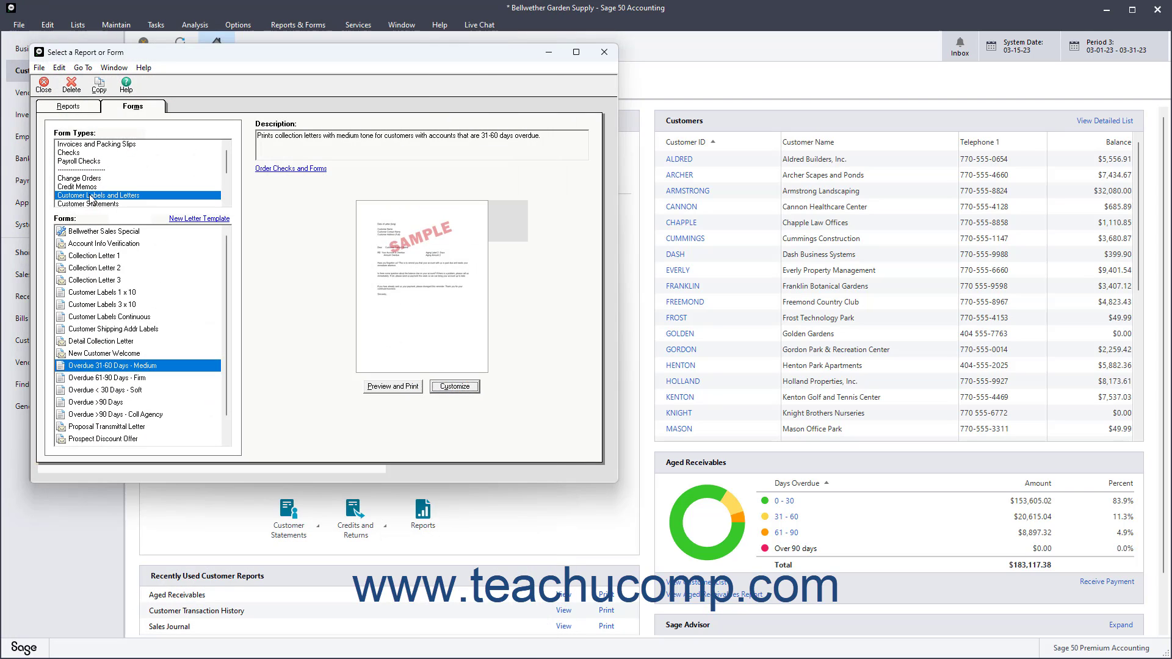
Open the Bellwether Sales Special letter template for editing in Word.
left_click(103, 232)
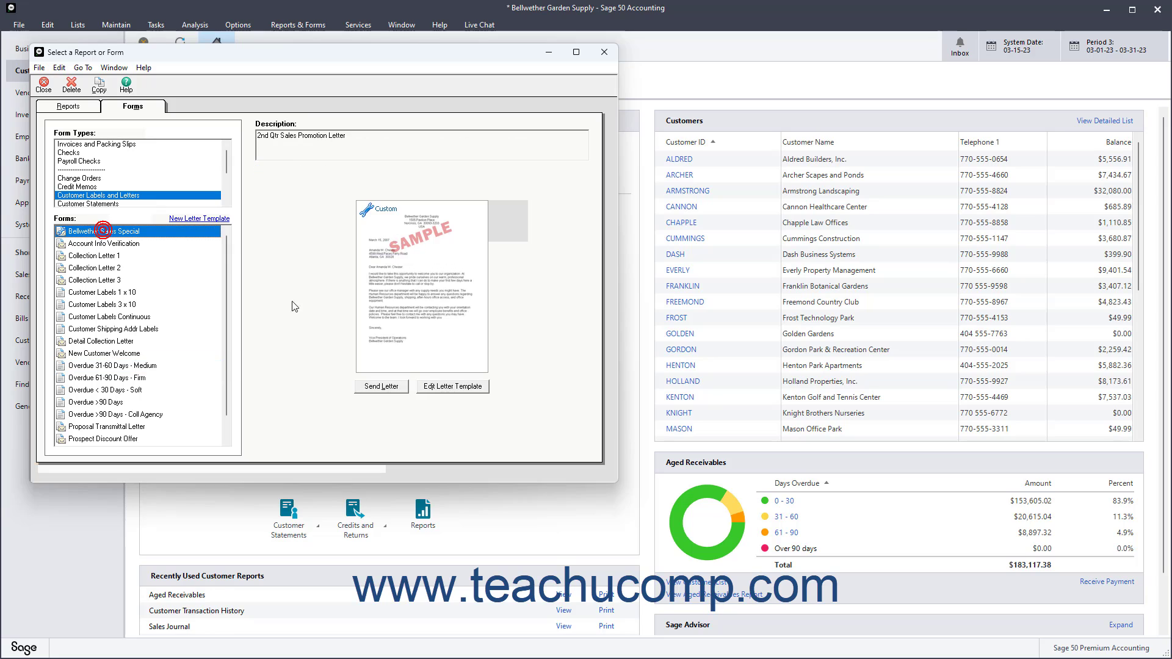
left_click(431, 391)
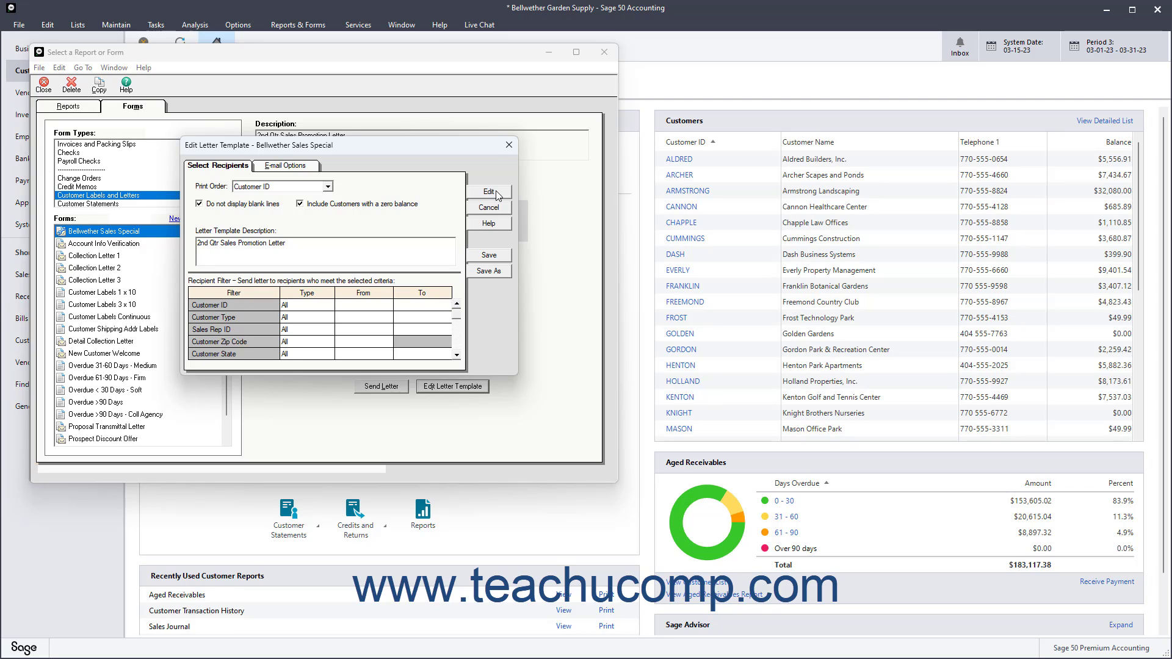
left_click(495, 193)
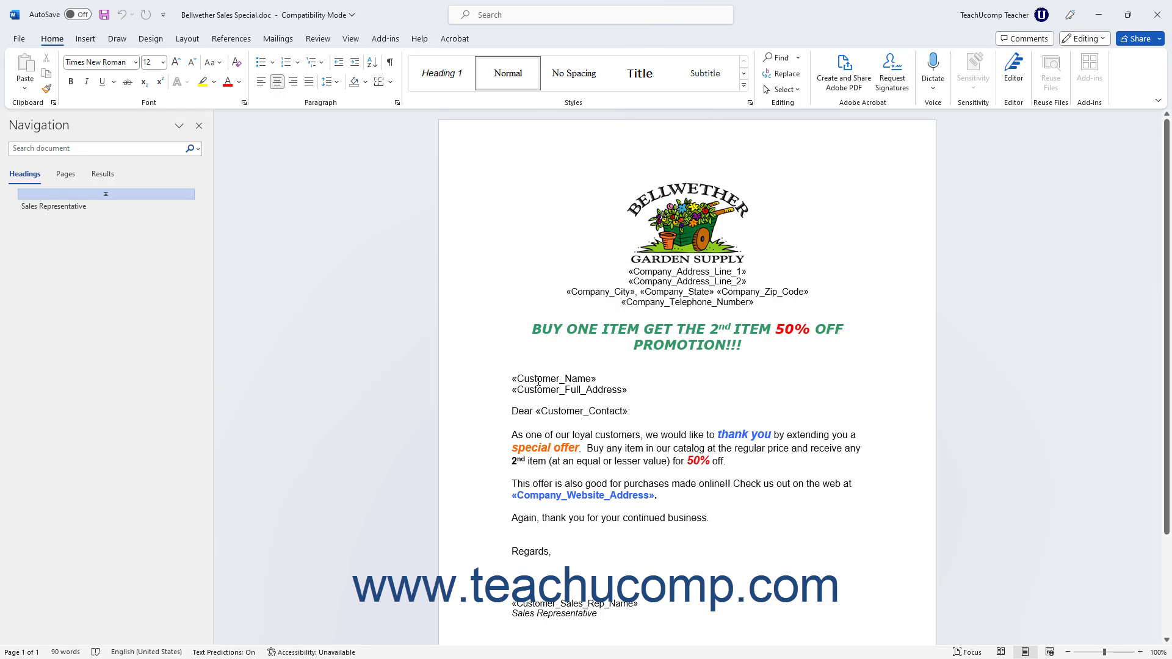
Replace the «Customer_Name» line above the customer address with the Customer Name field from the Customer Basic Fields.
left_click(493, 381)
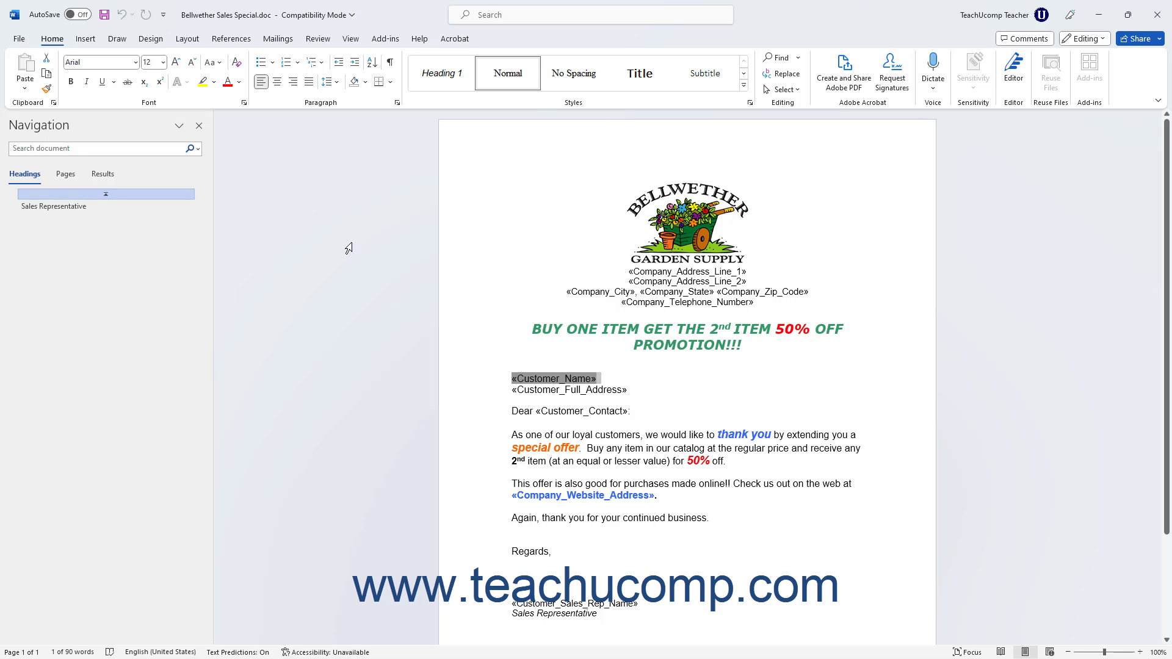
left_click(394, 41)
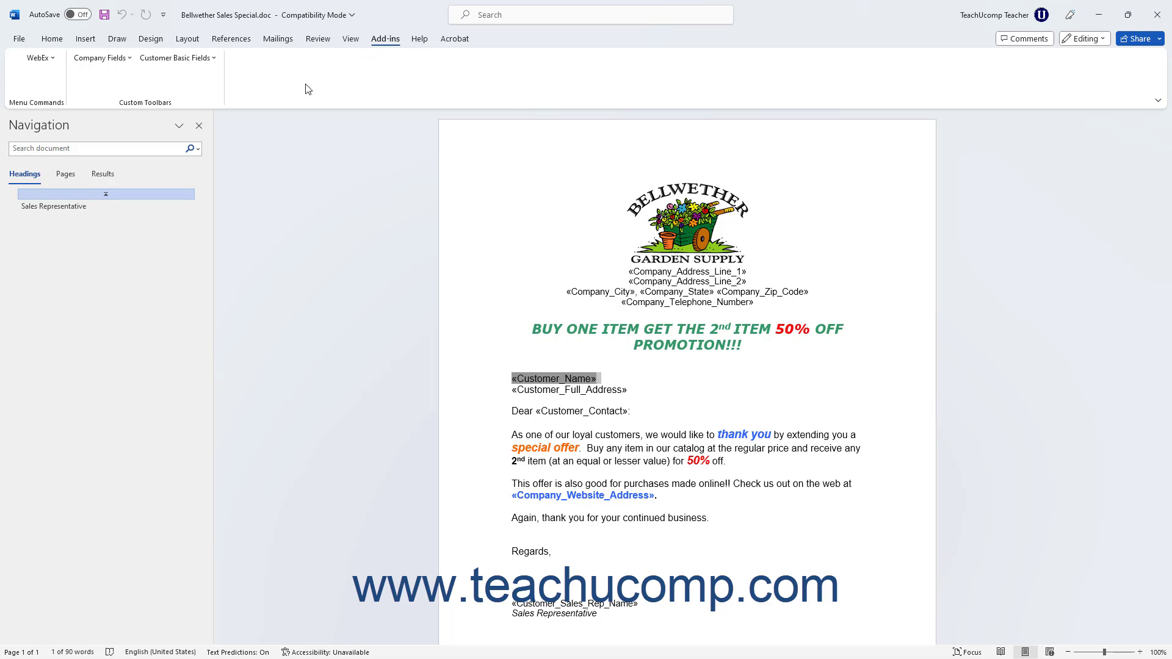
left_click(116, 60)
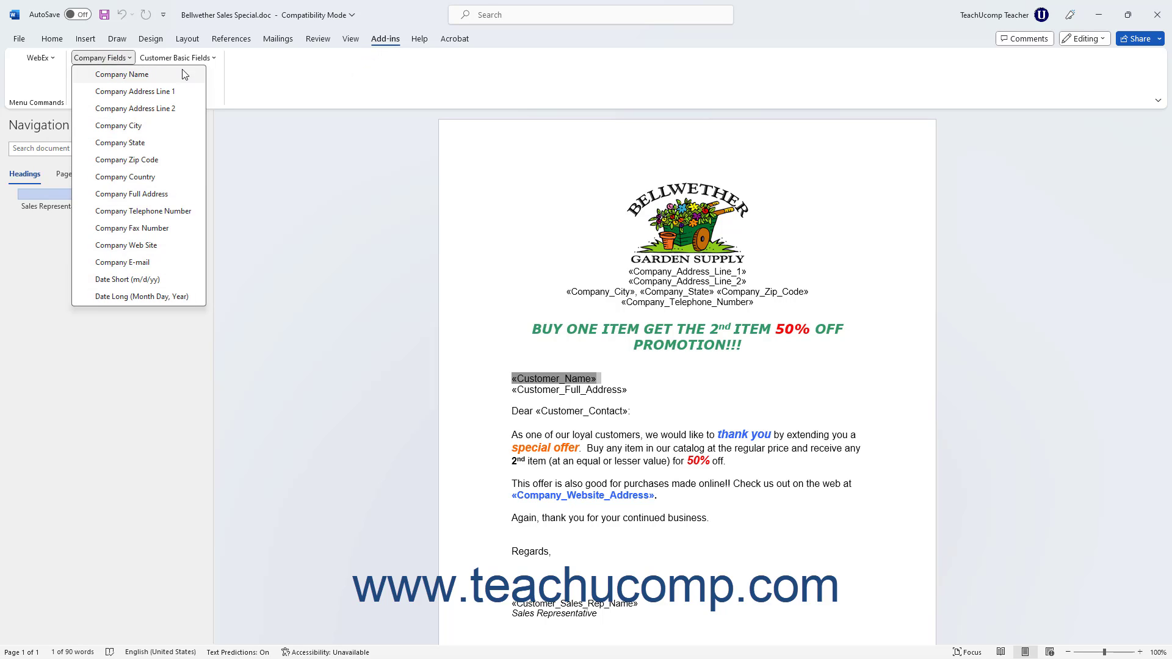
left_click(207, 58)
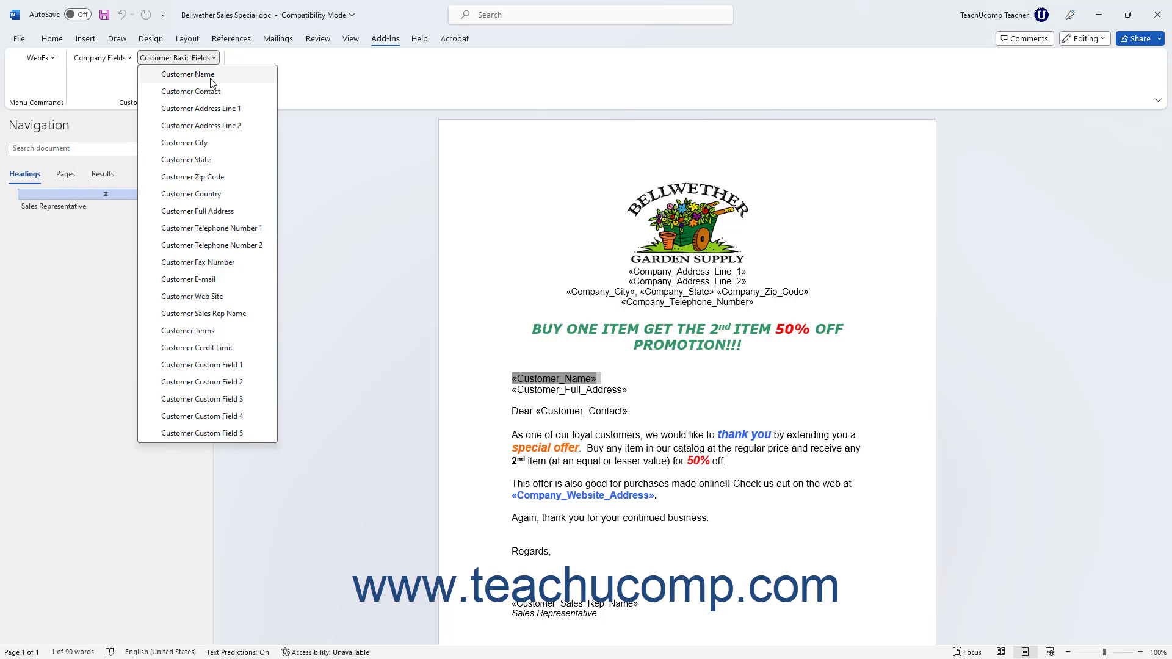
left_click(211, 78)
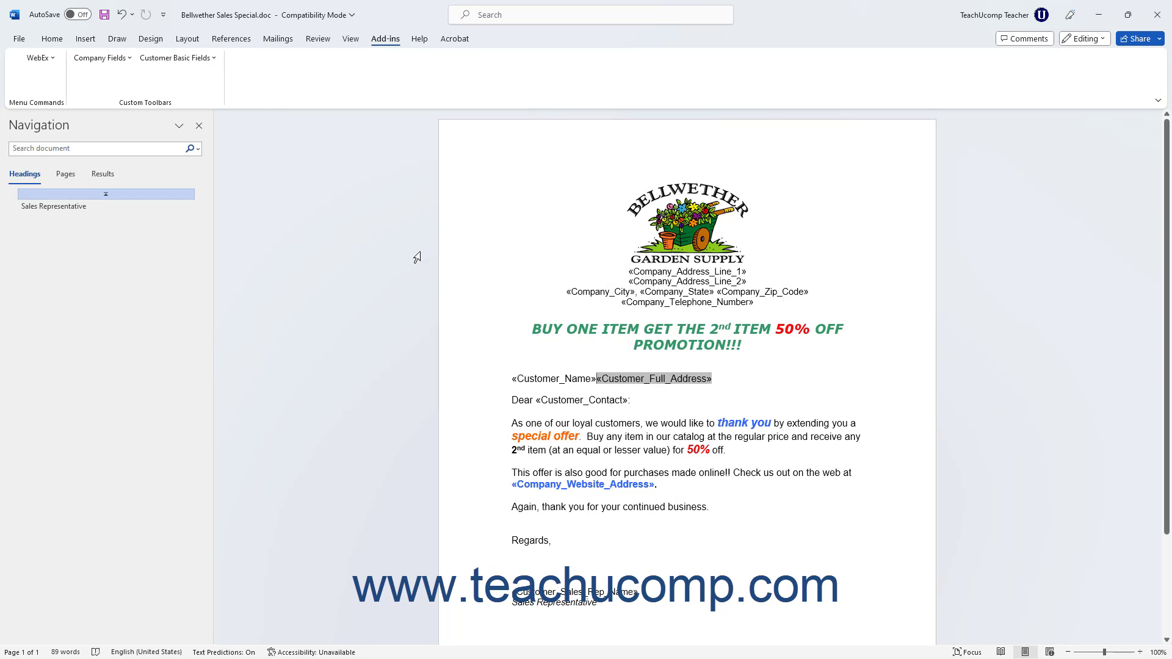
Undo the merge field replacement and close the Bellwether Sales Special letter document.
left_click(123, 15)
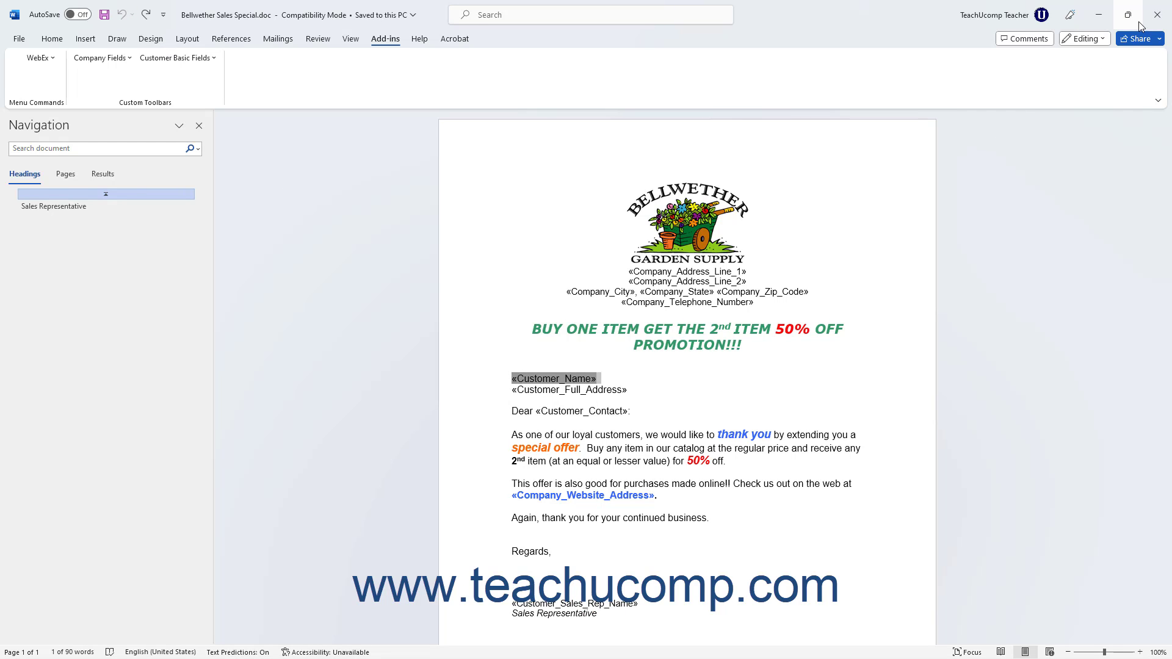
left_click(1156, 14)
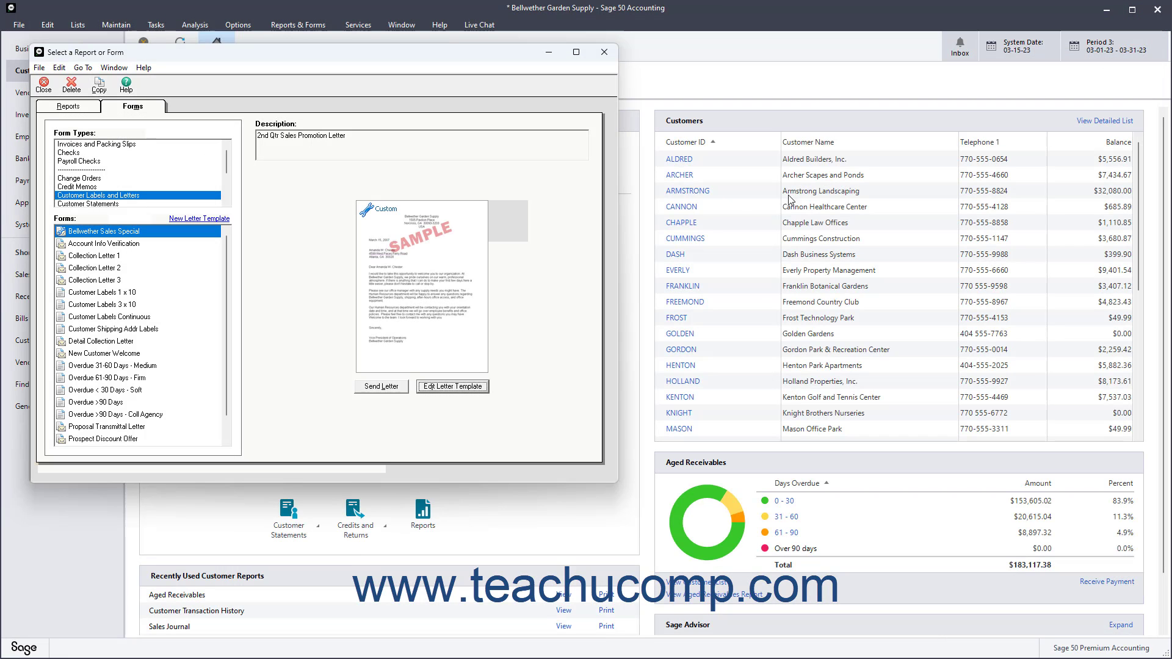
Add a Customer Contact Name data field to the Overdue 31-60 Days - Medium form and place it beside the date and customer name.
left_click(197, 367)
left_click(448, 385)
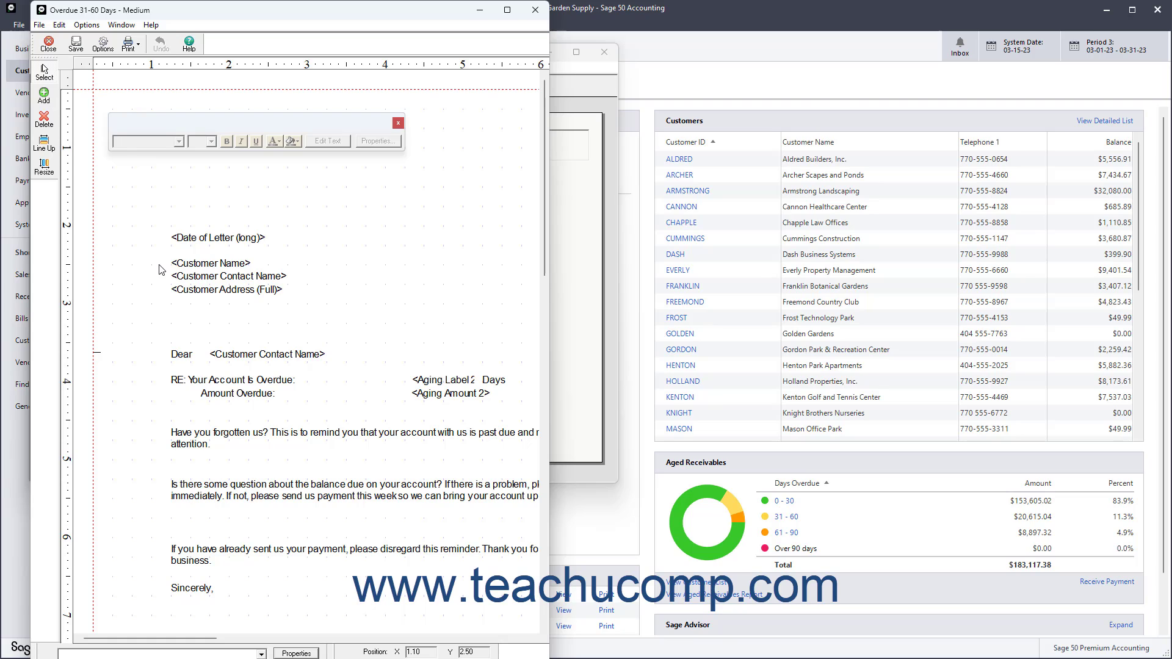
left_click(45, 98)
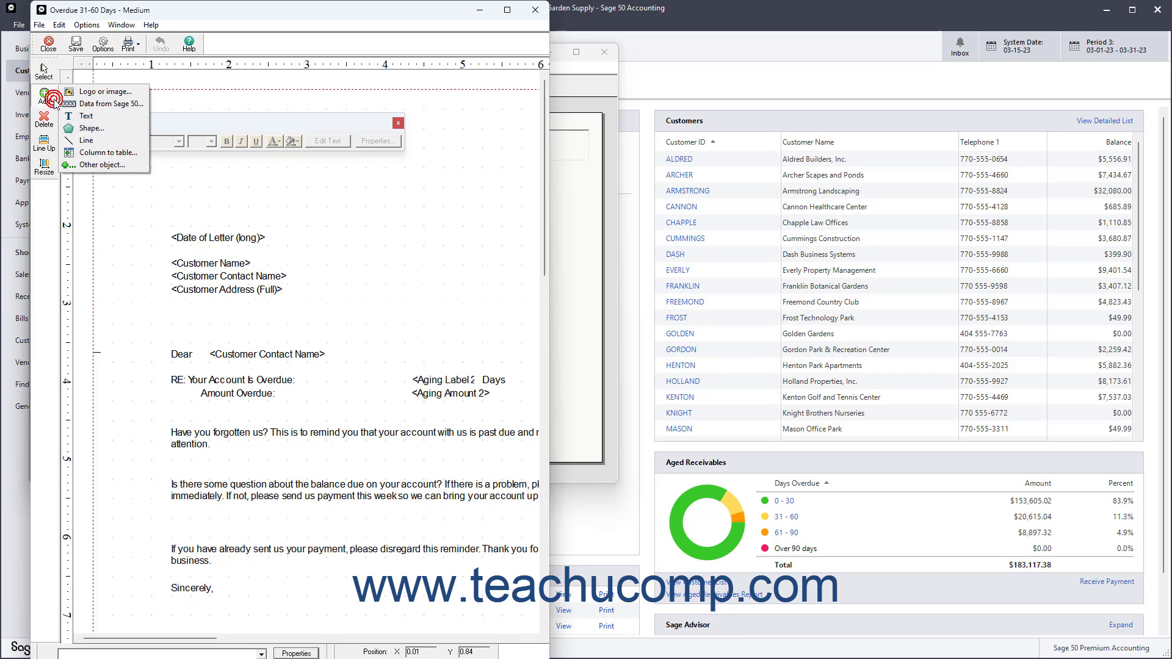
left_click(106, 105)
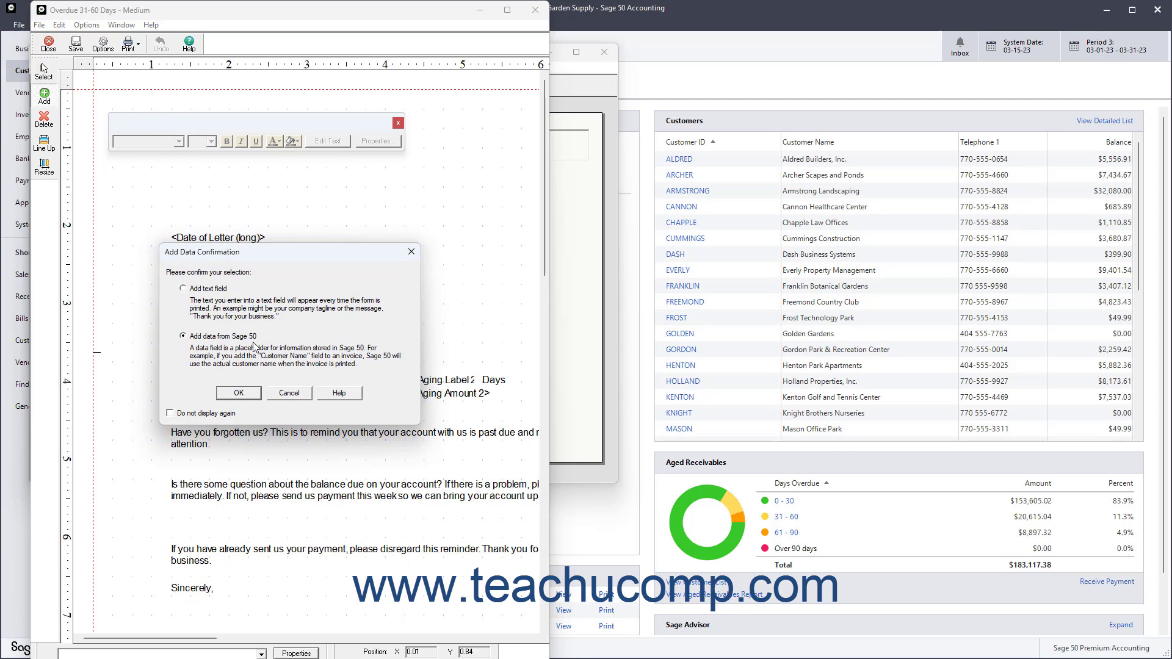
left_click(255, 393)
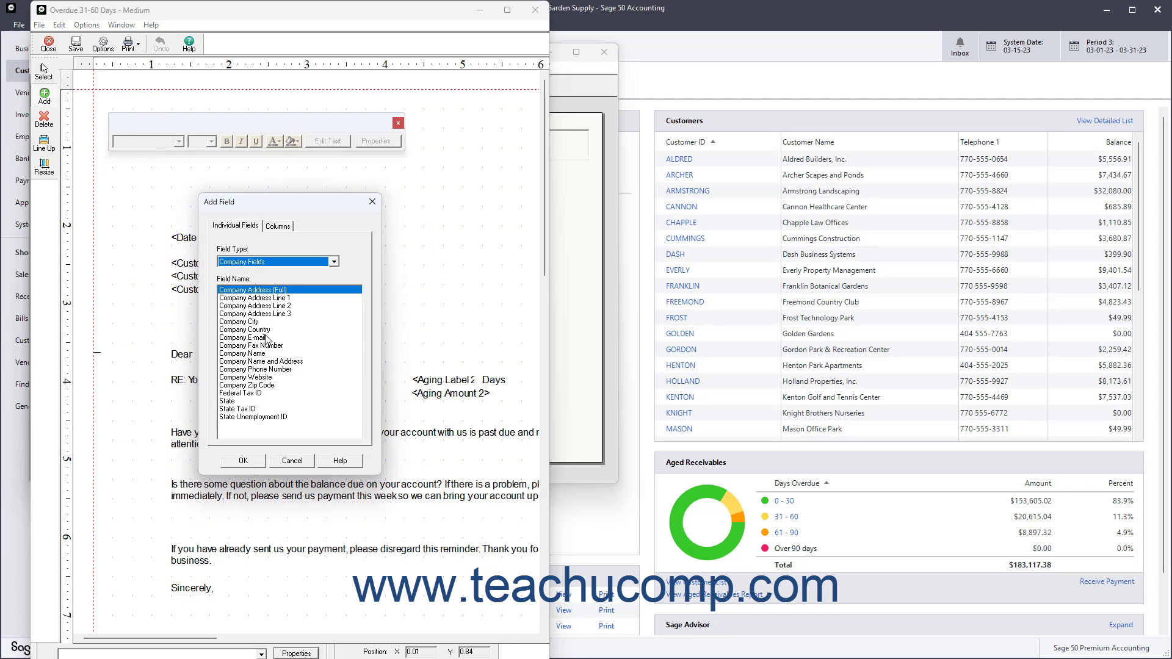
left_click(276, 262)
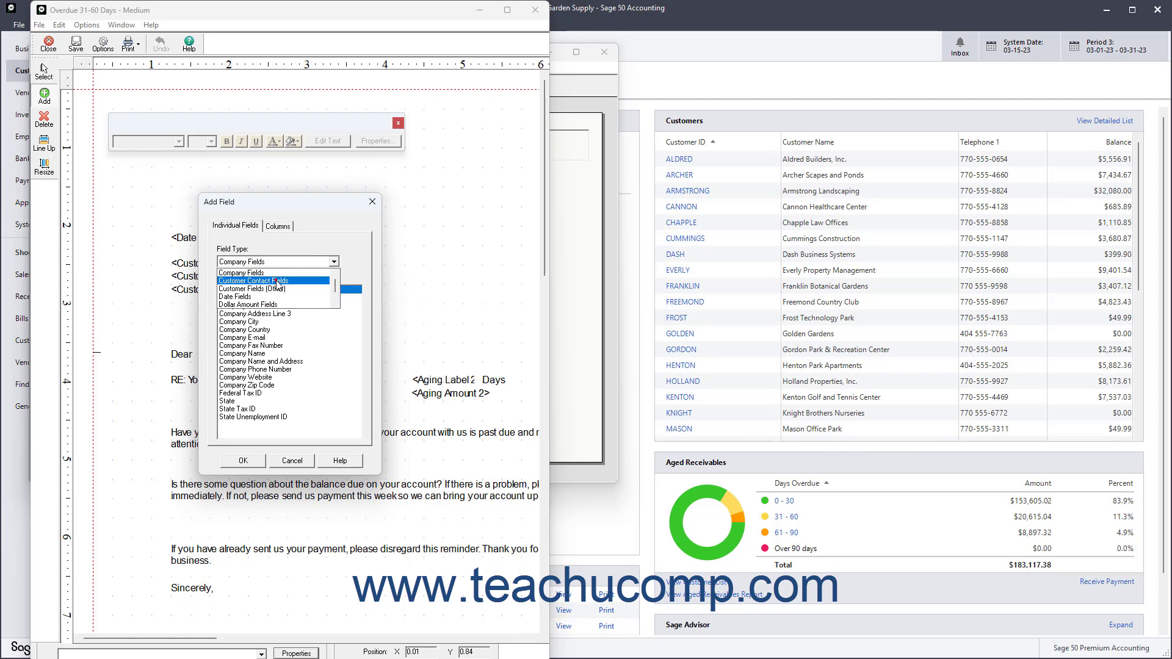
left_click(278, 281)
left_click(278, 330)
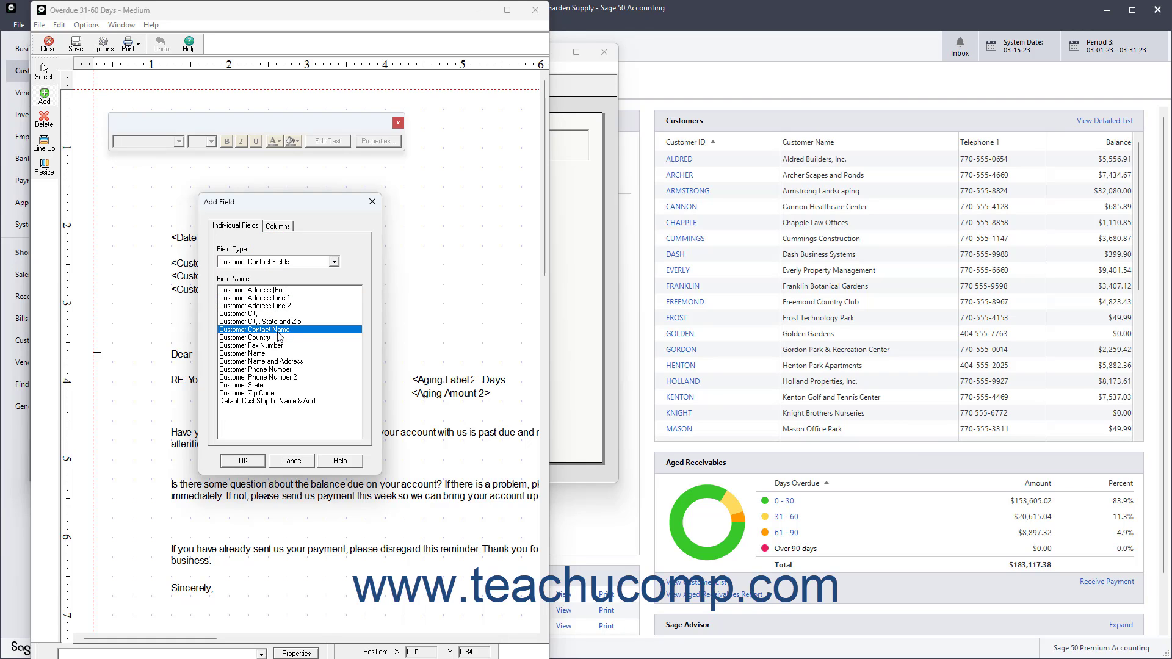
left_click(243, 461)
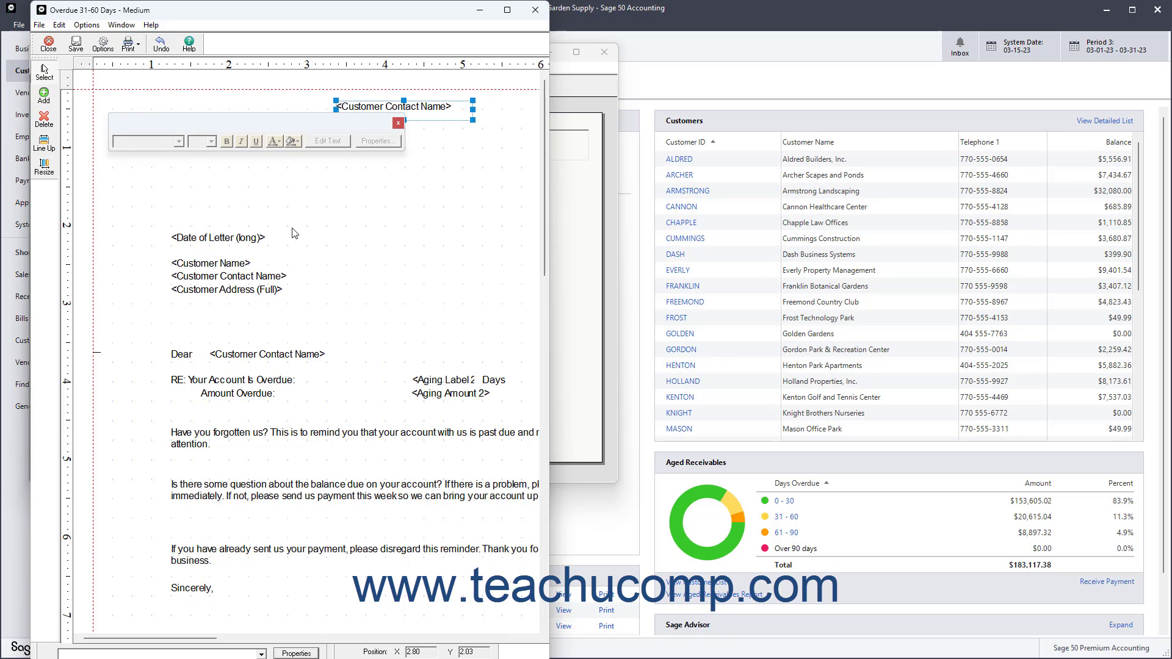
left_click_drag(442, 110, 425, 256)
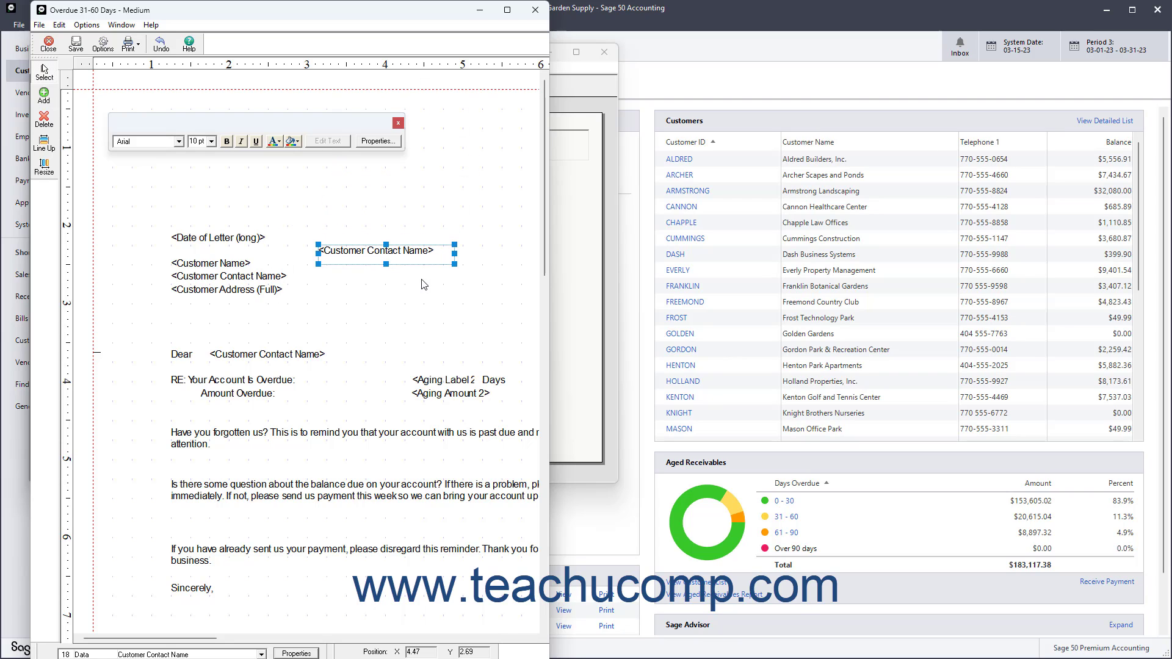
Close the Overdue 31-60 Days - Medium form design without saving the changes.
left_click(85, 52)
left_click(48, 44)
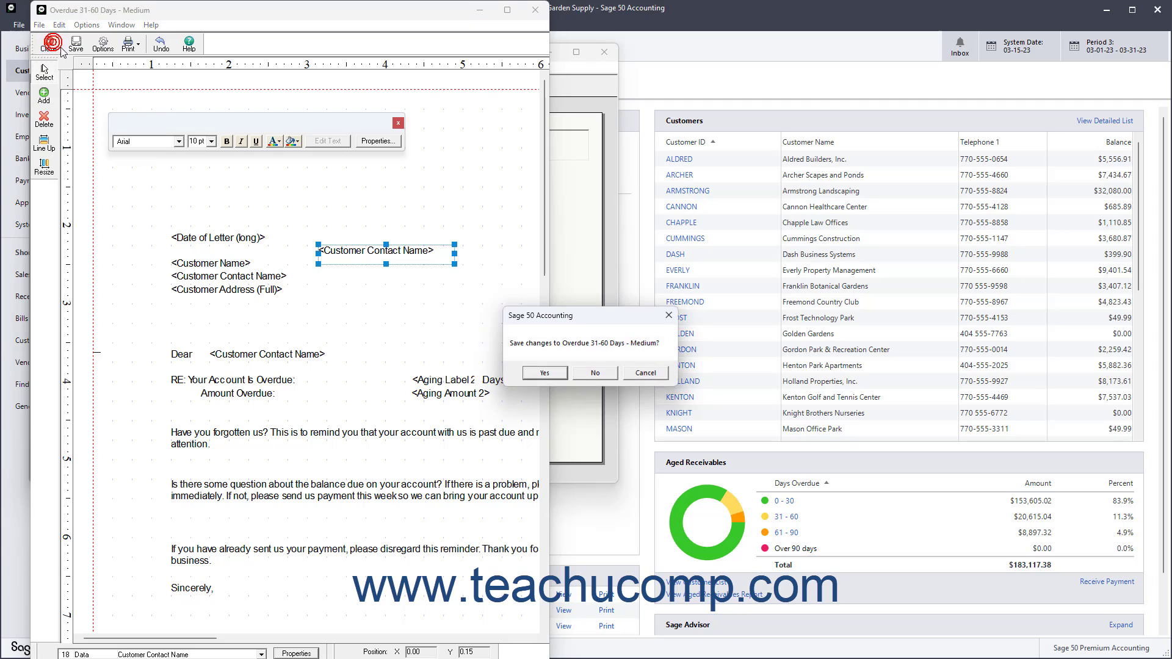
left_click(583, 373)
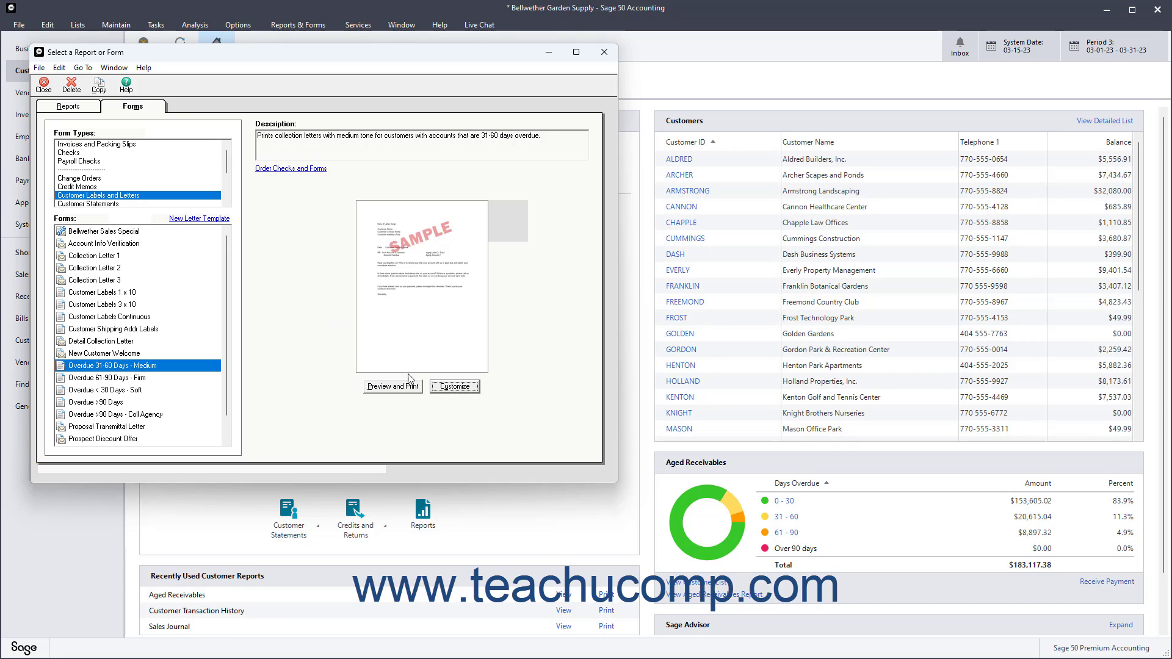
View the Preview and Print Collection Letters options for Overdue 31-60 Days - Medium and cancel them.
left_click(169, 234)
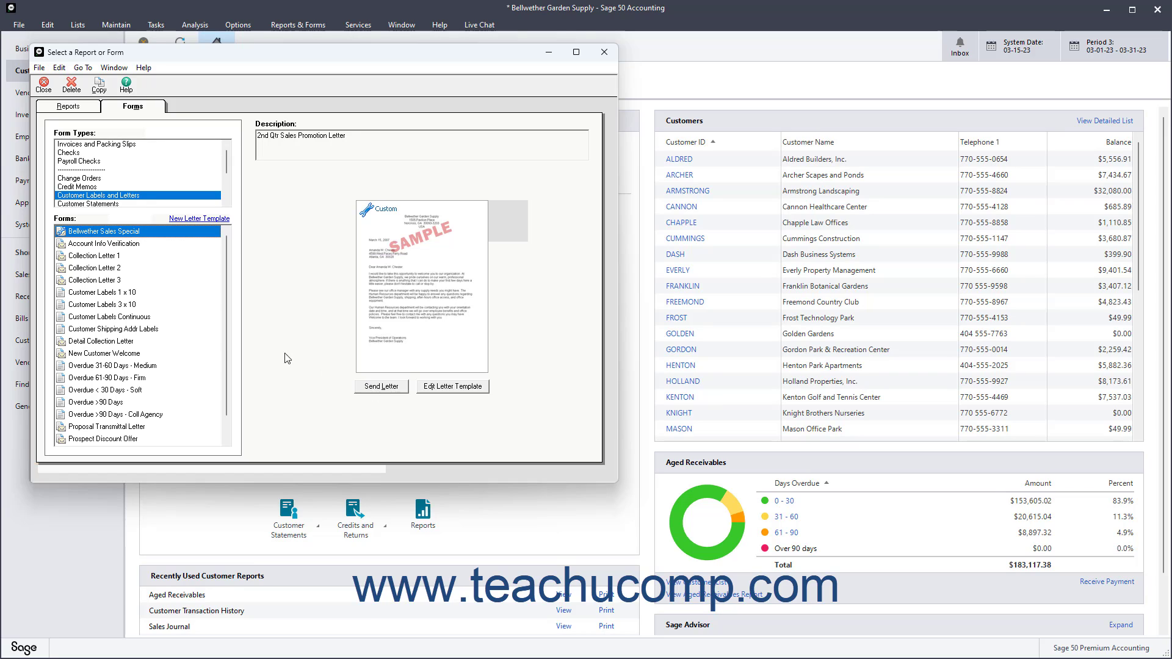
left_click(161, 365)
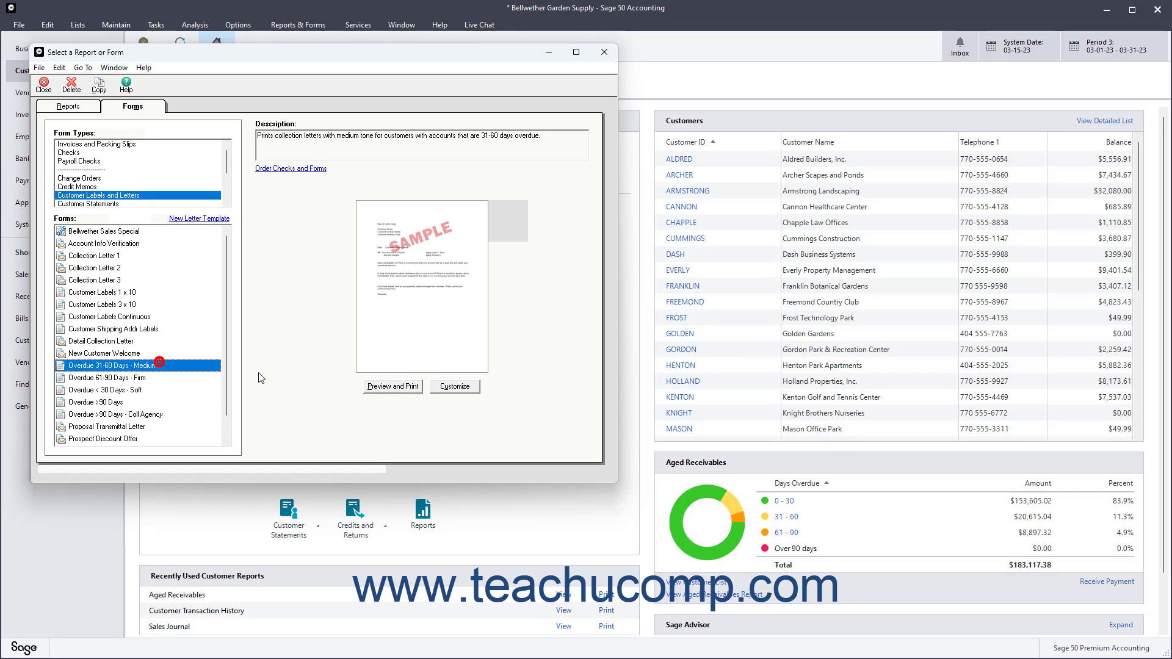
left_click(403, 385)
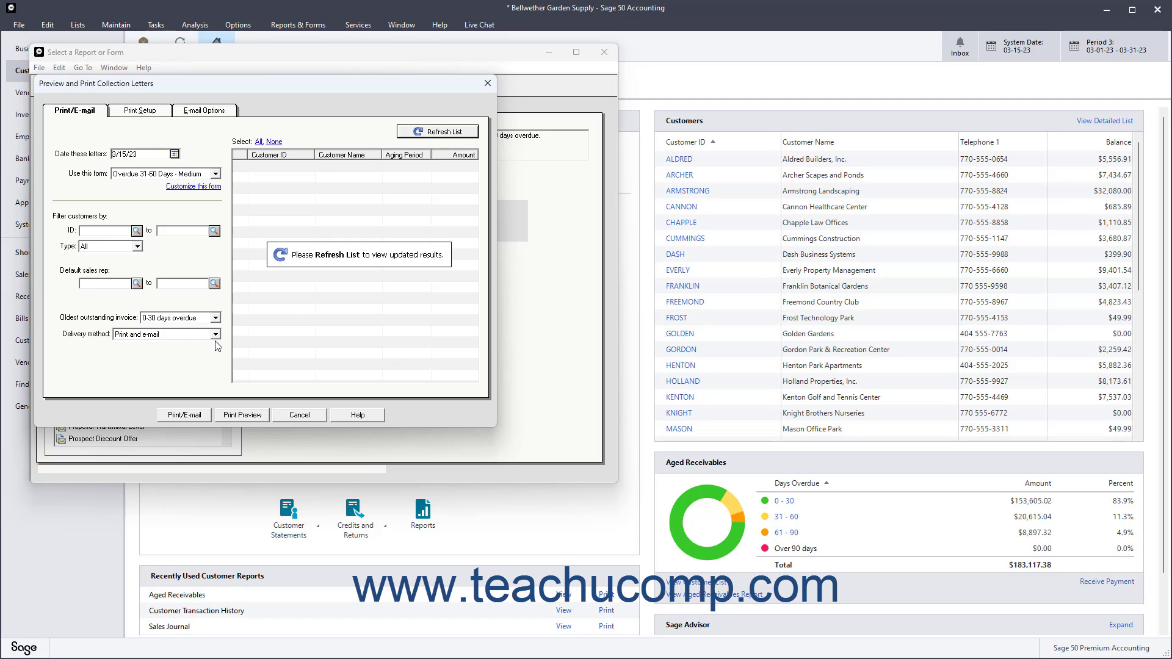
left_click(299, 417)
View the recipient and sending options for the Bellwether Sales Special letter and cancel without sending.
left_click(144, 234)
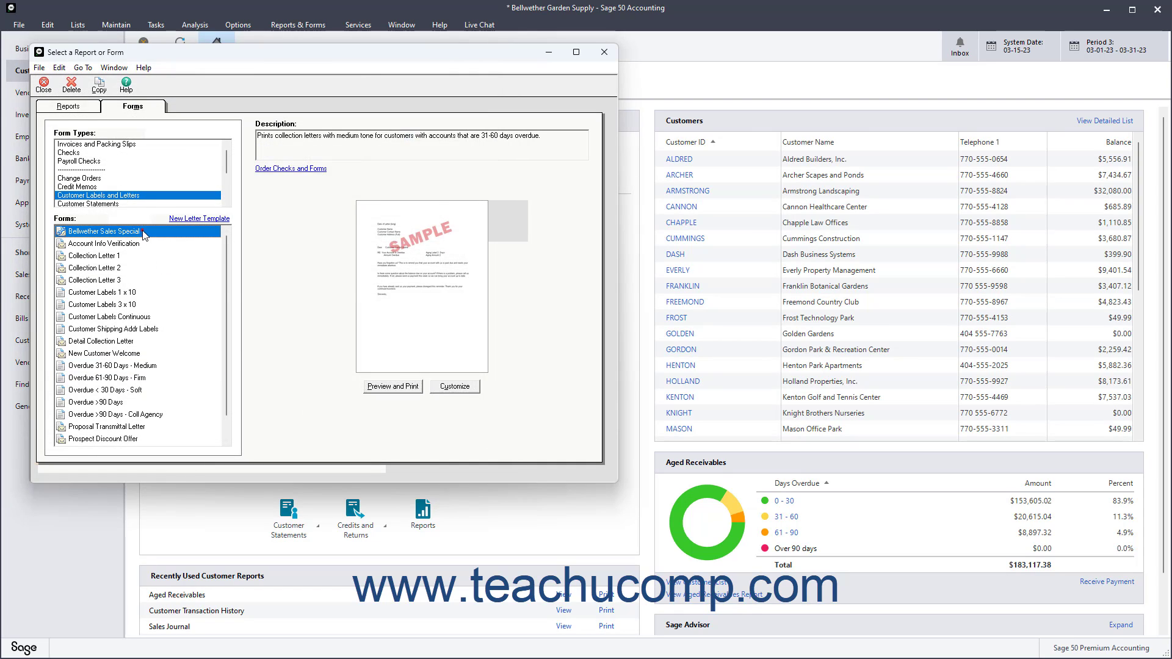
left_click(363, 386)
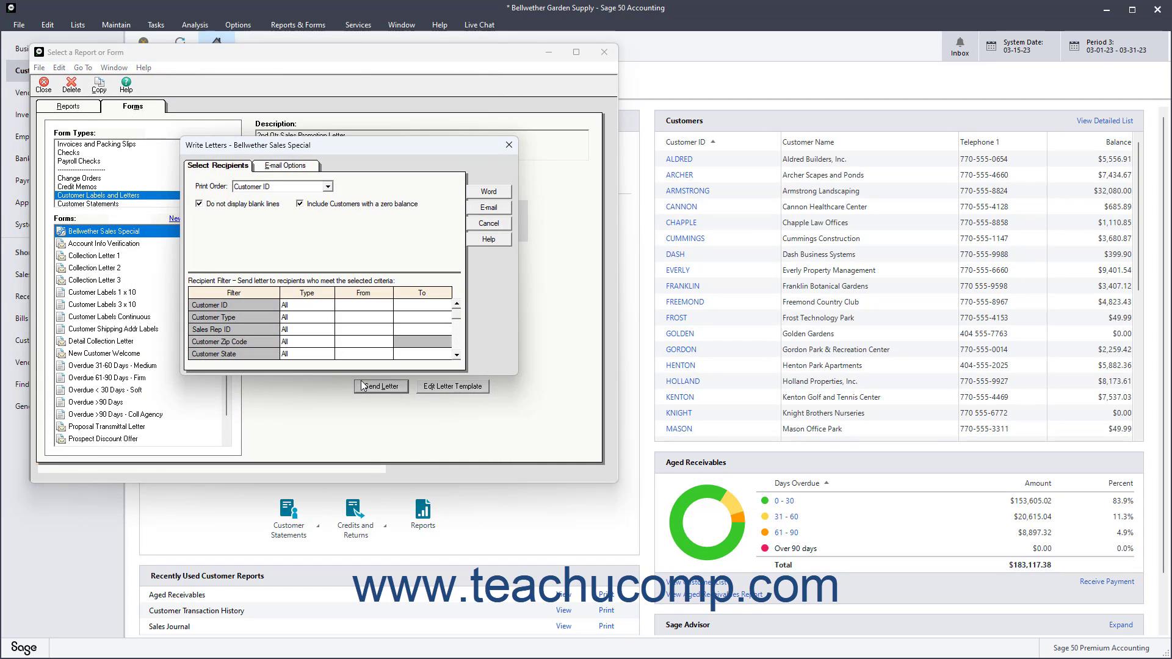
left_click(488, 223)
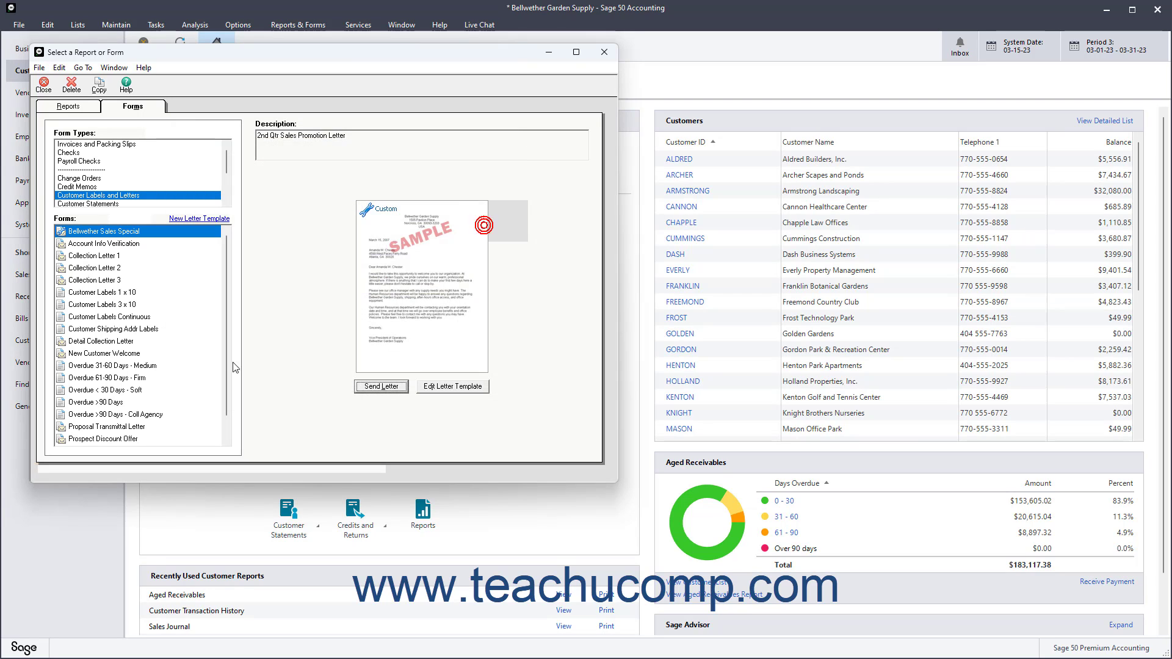
Review the print and e-mail choices for Overdue 31-60 Days - Medium, cancel them, and close the form selection window.
left_click(156, 367)
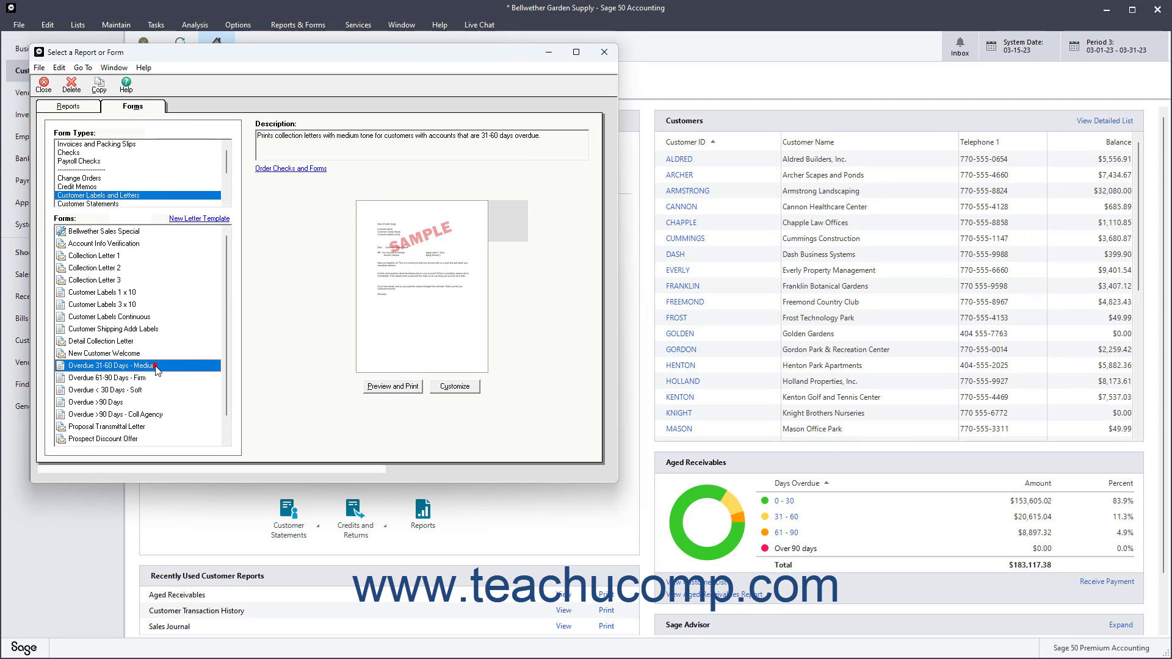
left_click(393, 387)
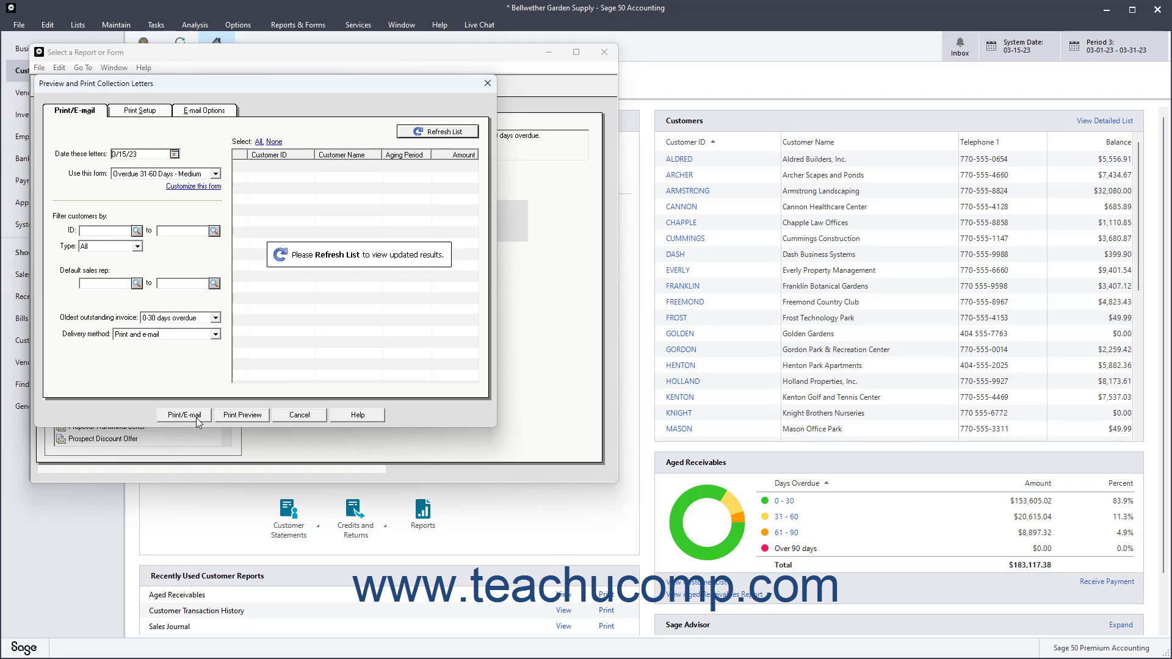
left_click(300, 415)
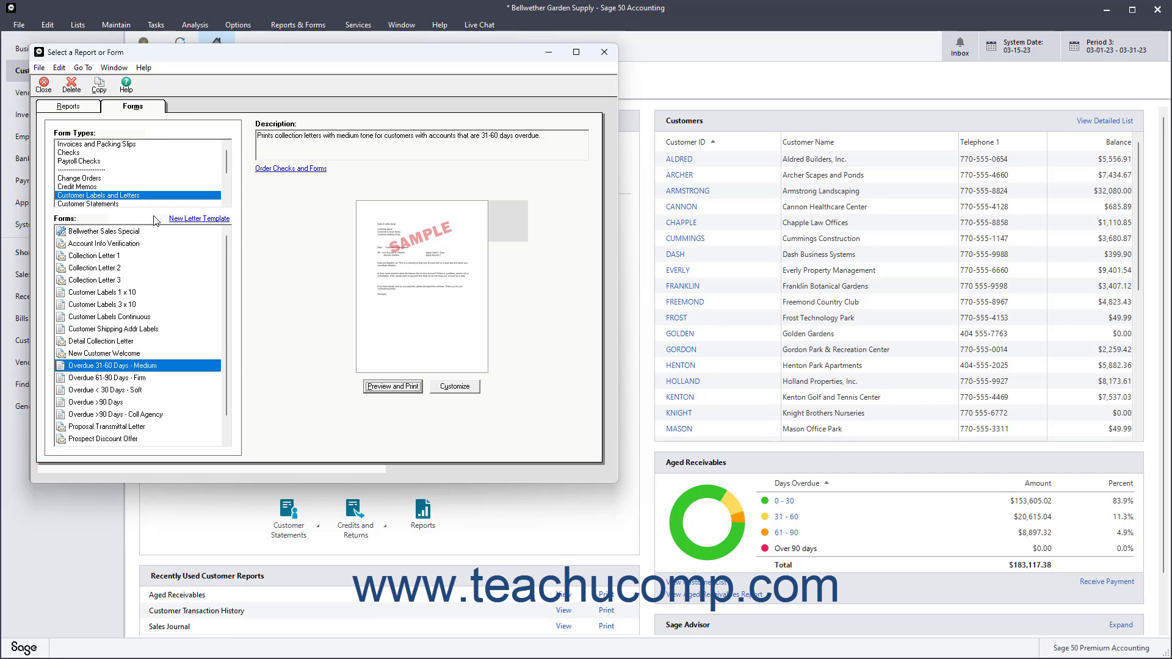
left_click(44, 86)
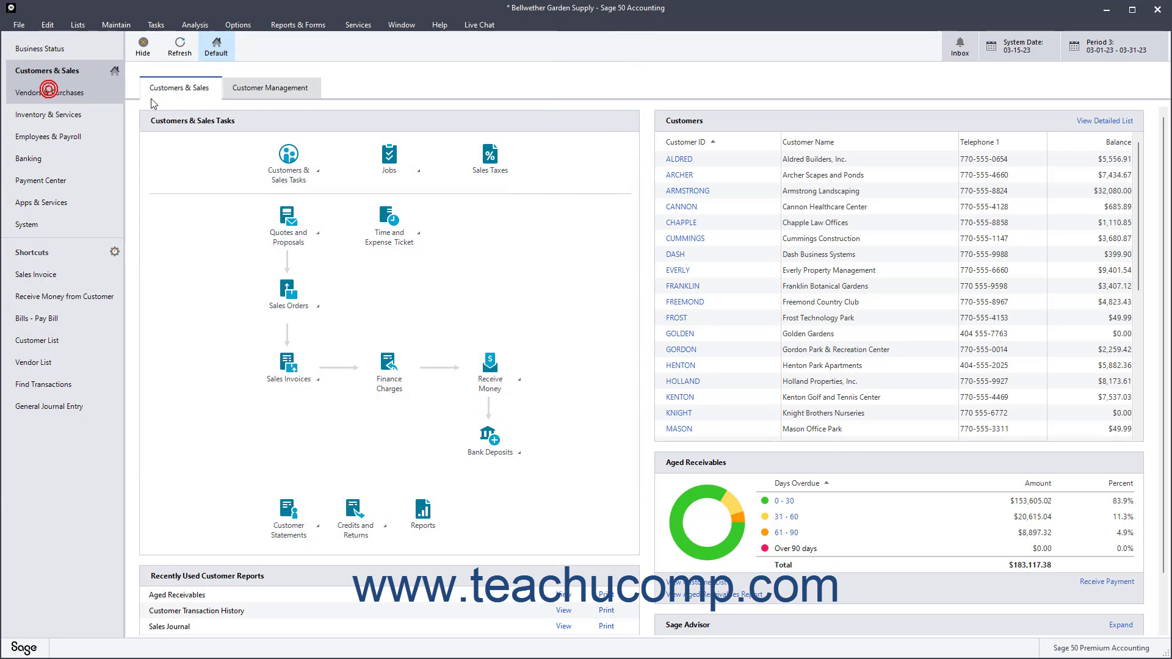